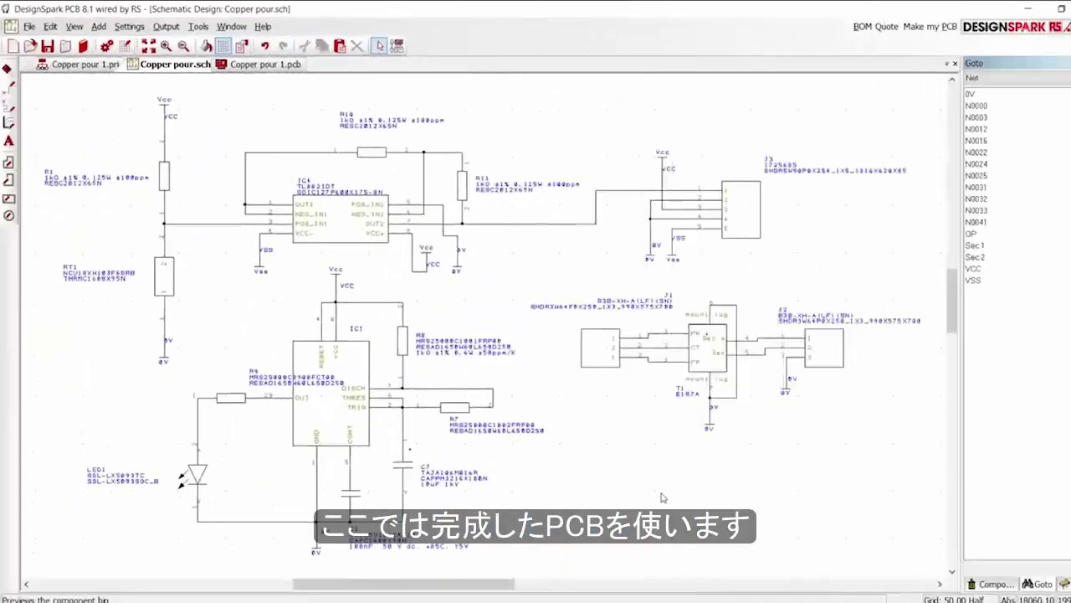
On the Copper pour 1.pcb layout, outline a rectangular copper pour area around the whole board.
click(269, 69)
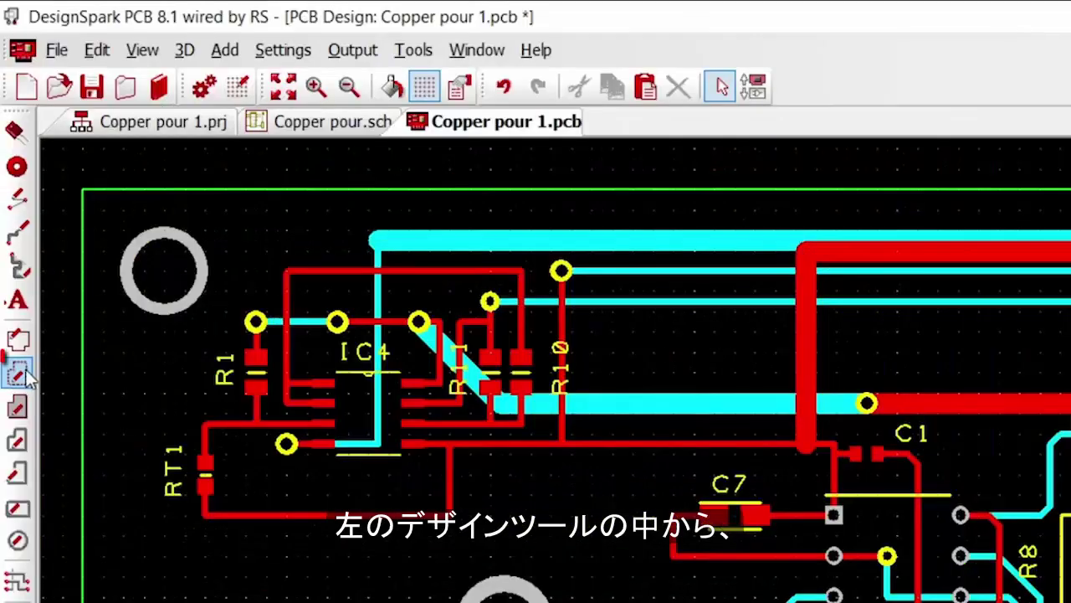
click(20, 372)
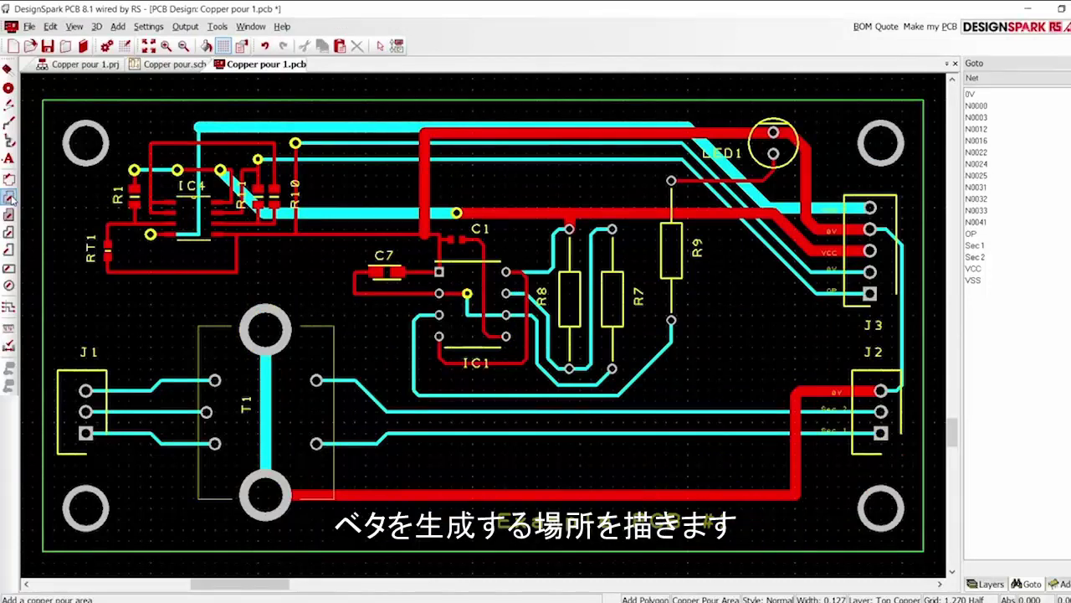
click(33, 90)
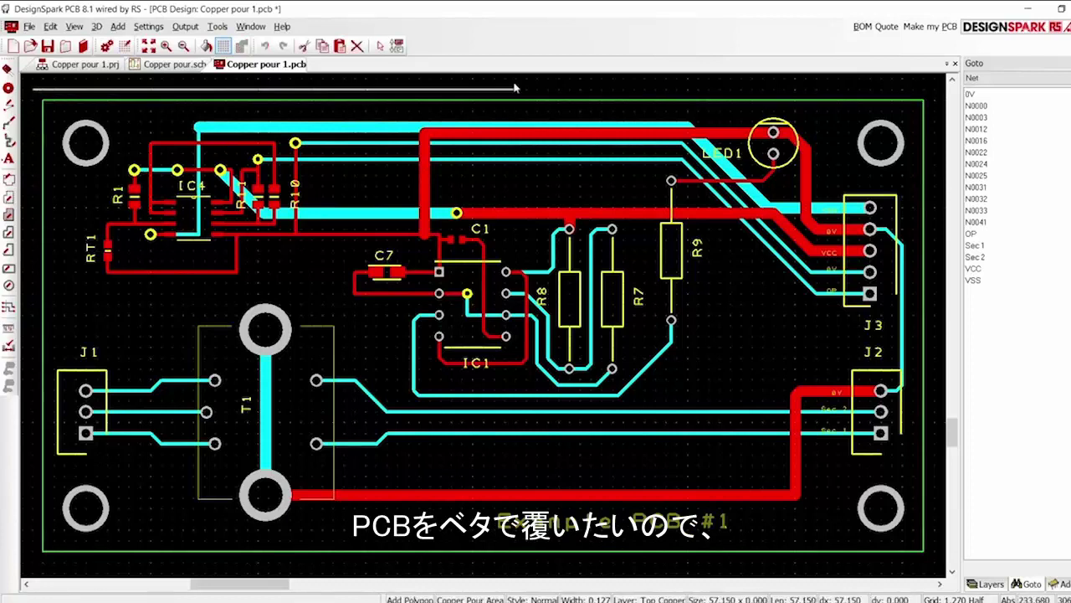
click(935, 91)
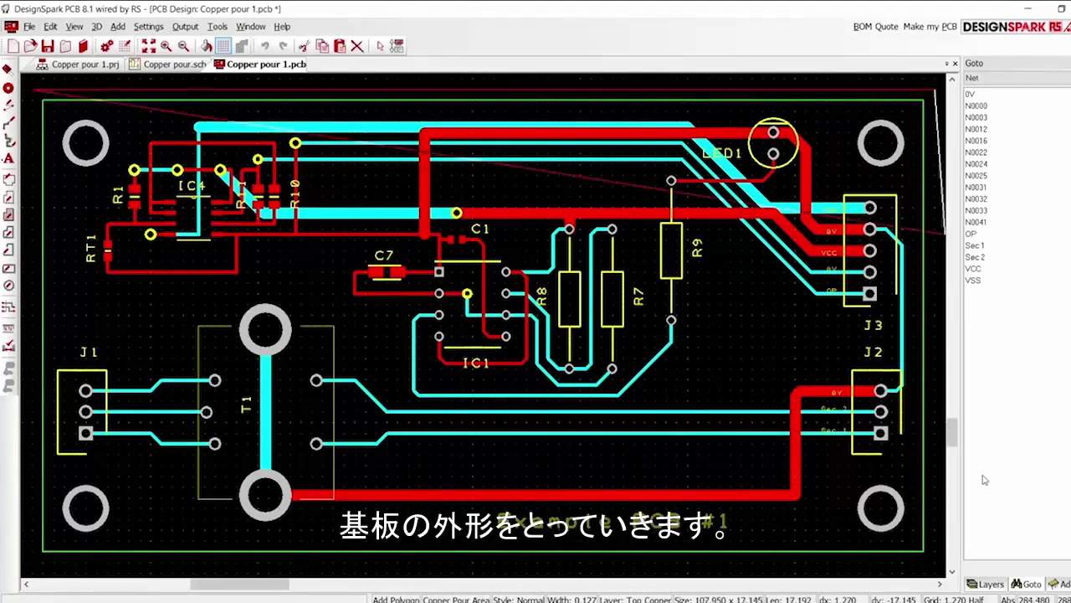
click(928, 568)
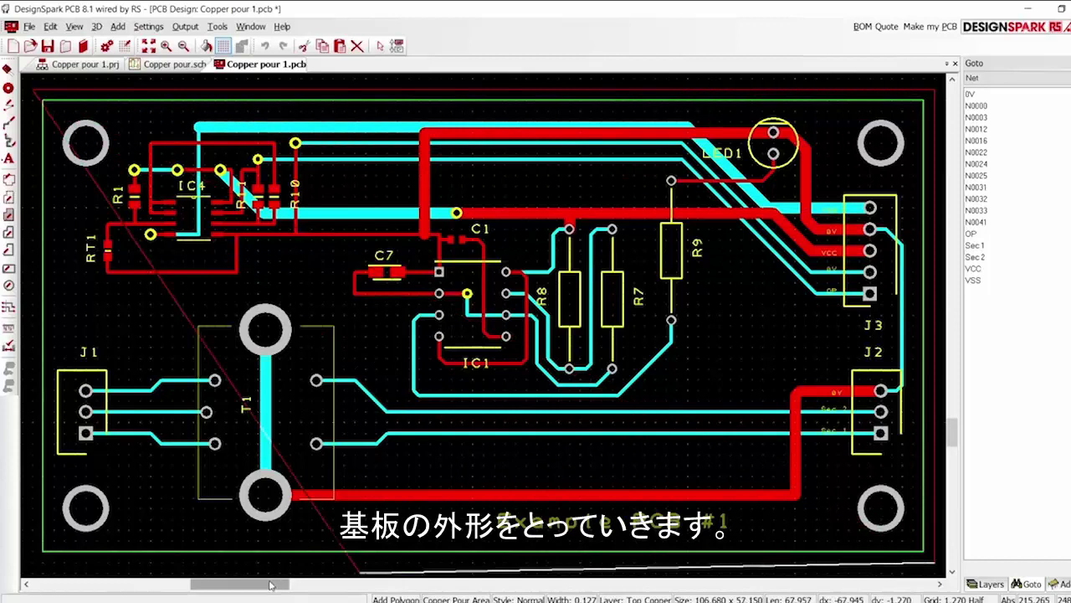
click(37, 563)
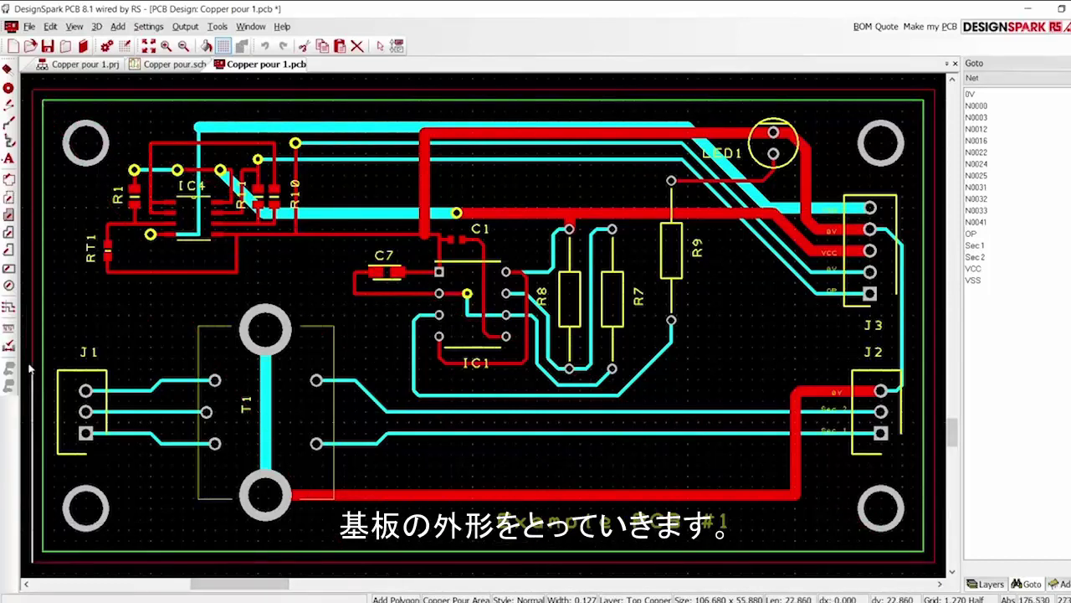
double_click(34, 94)
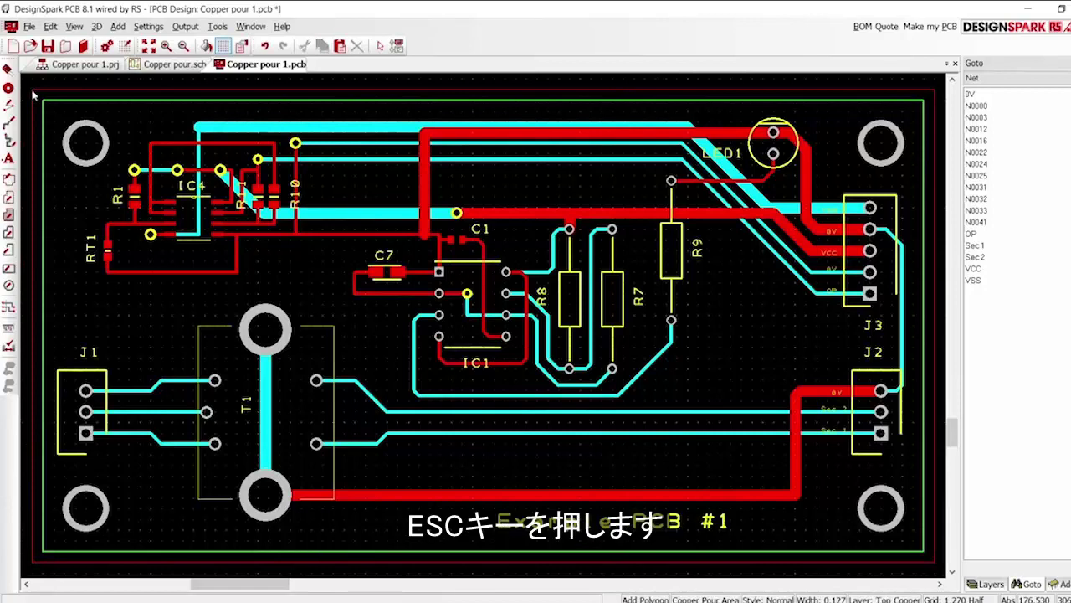
key(Escape)
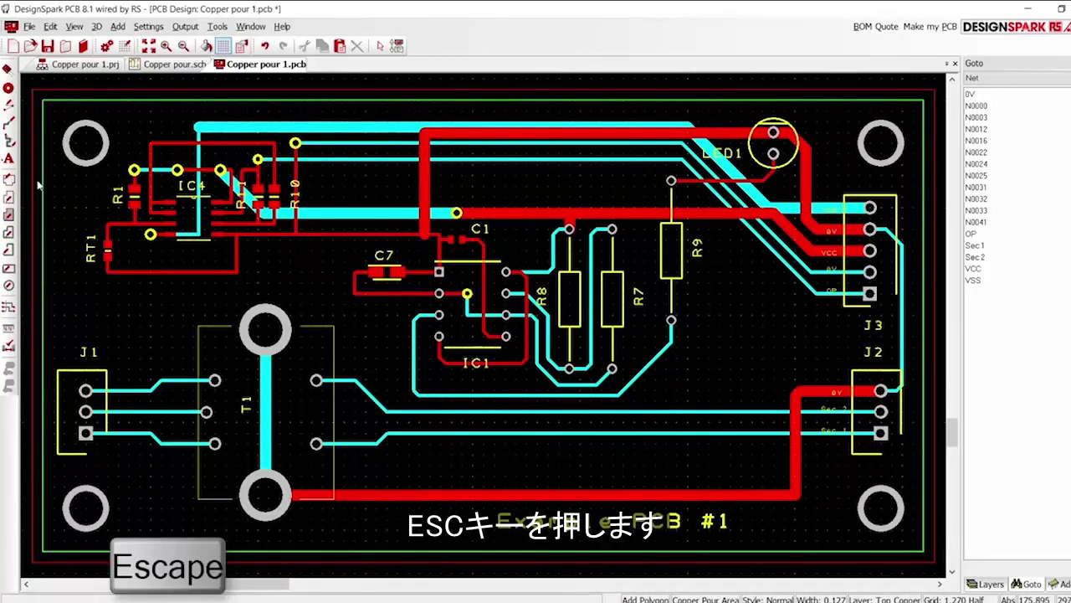
Pour Top Copper on net 0V across the board and refresh the view.
key(Escape)
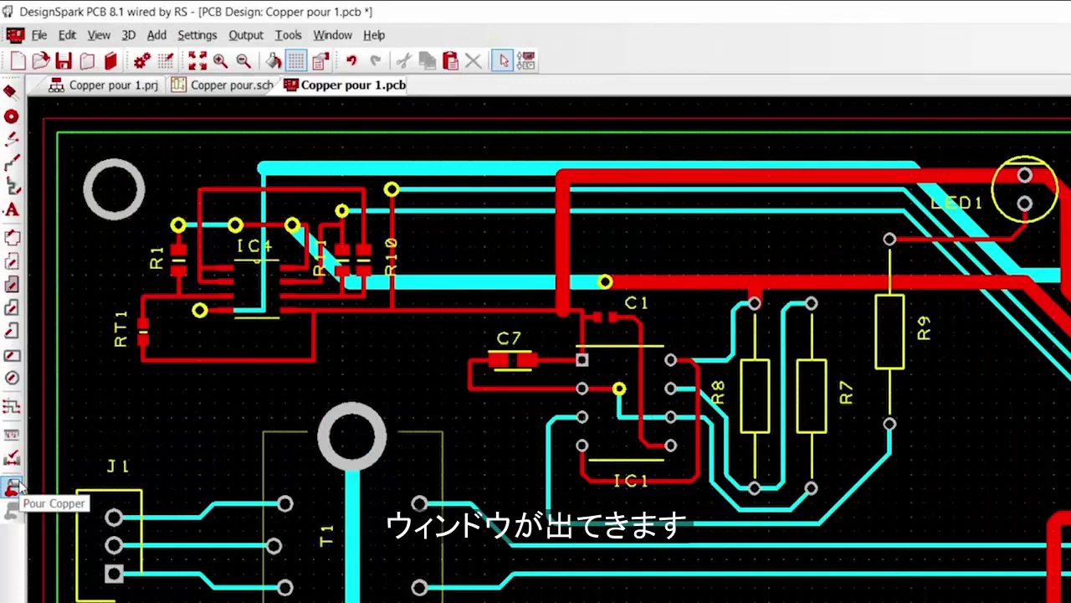
click(13, 485)
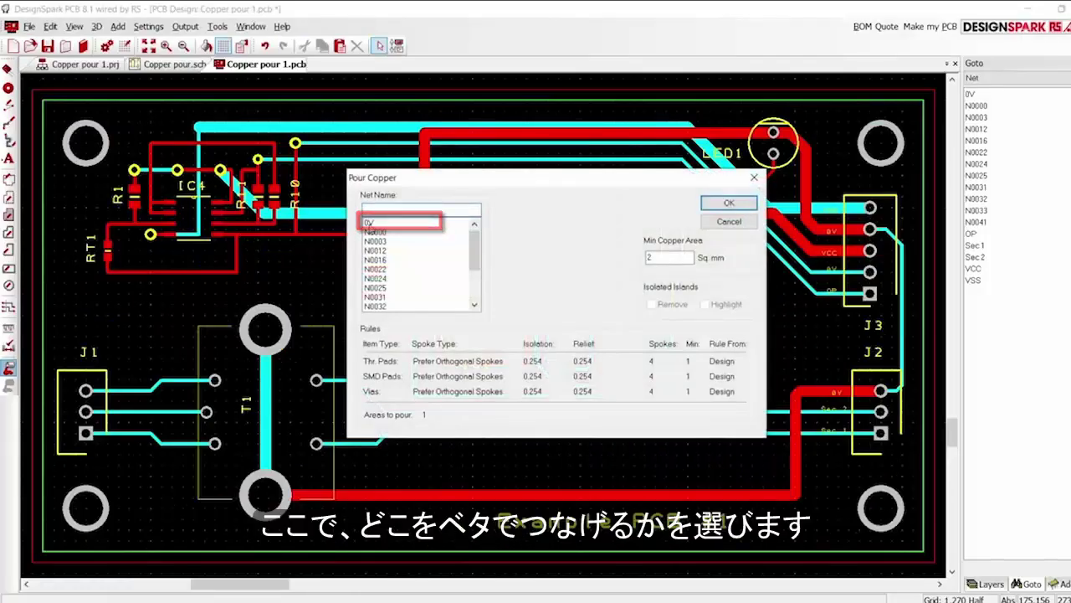
click(370, 224)
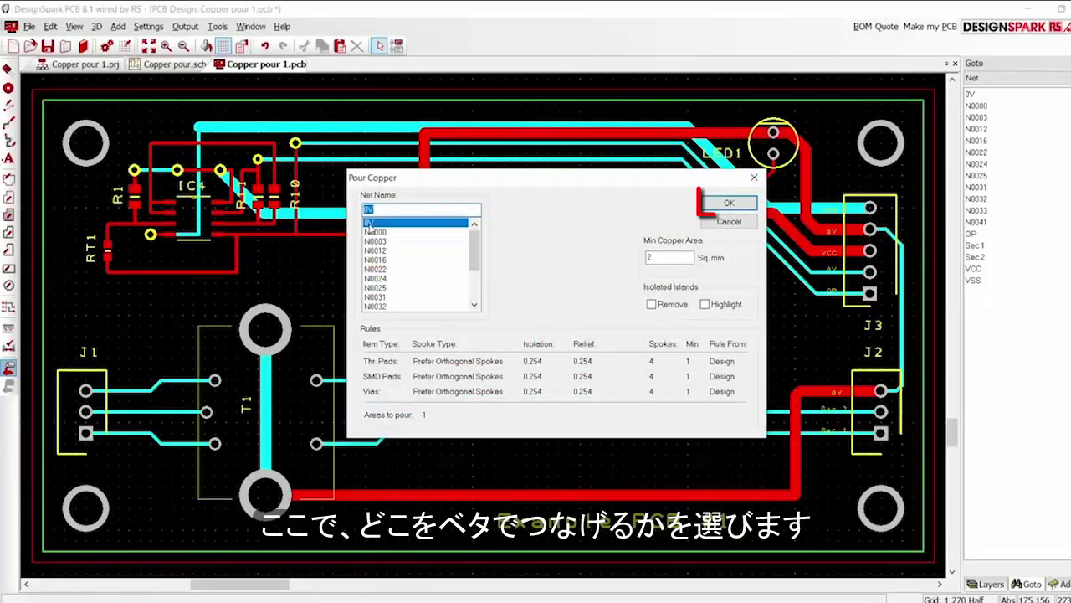
click(710, 204)
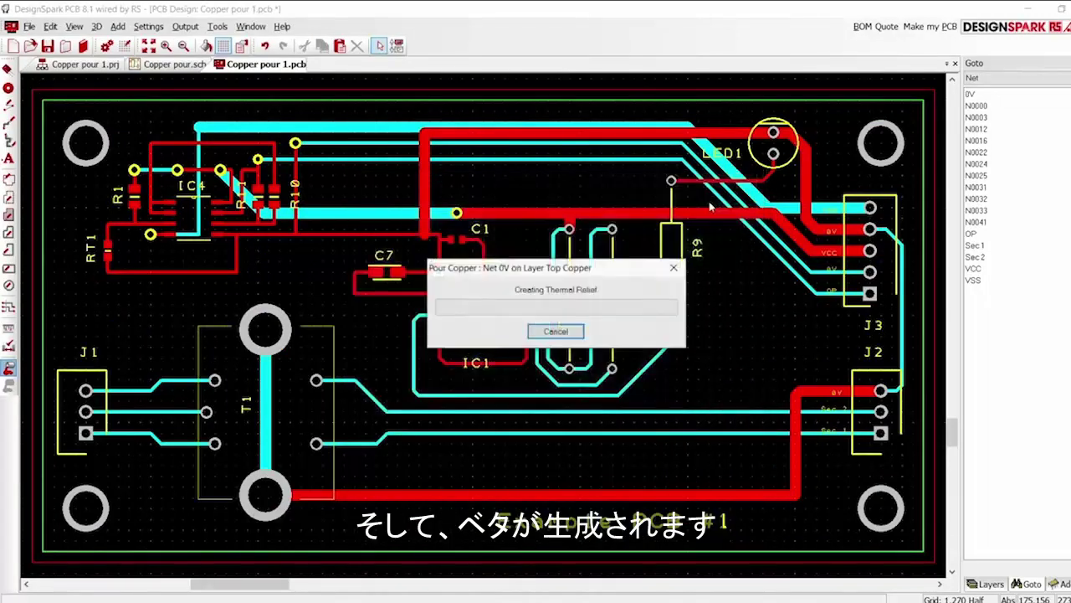
key(F5)
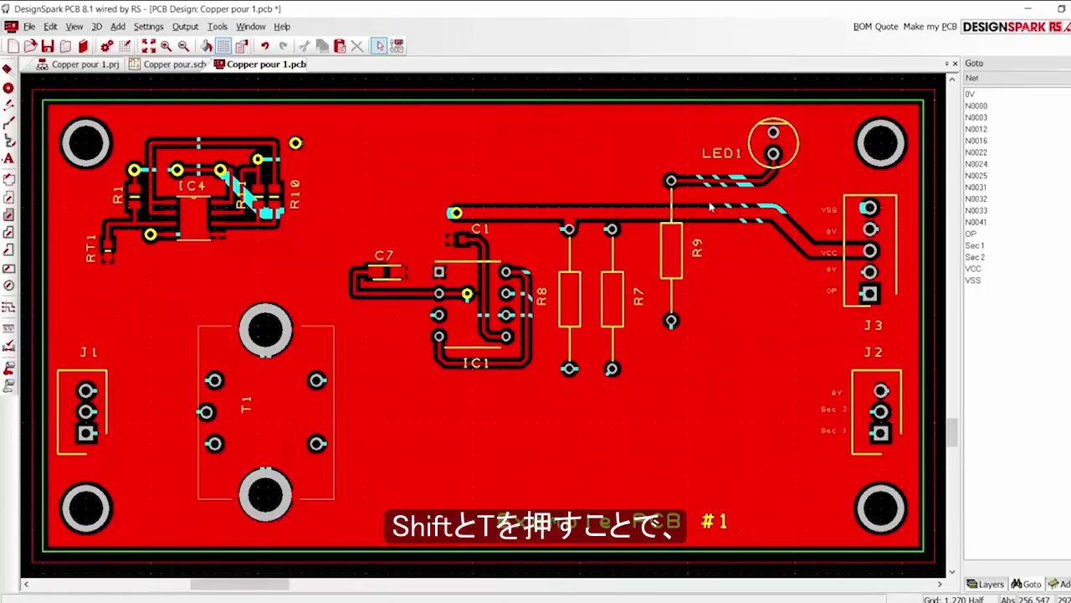
key(shift+t)
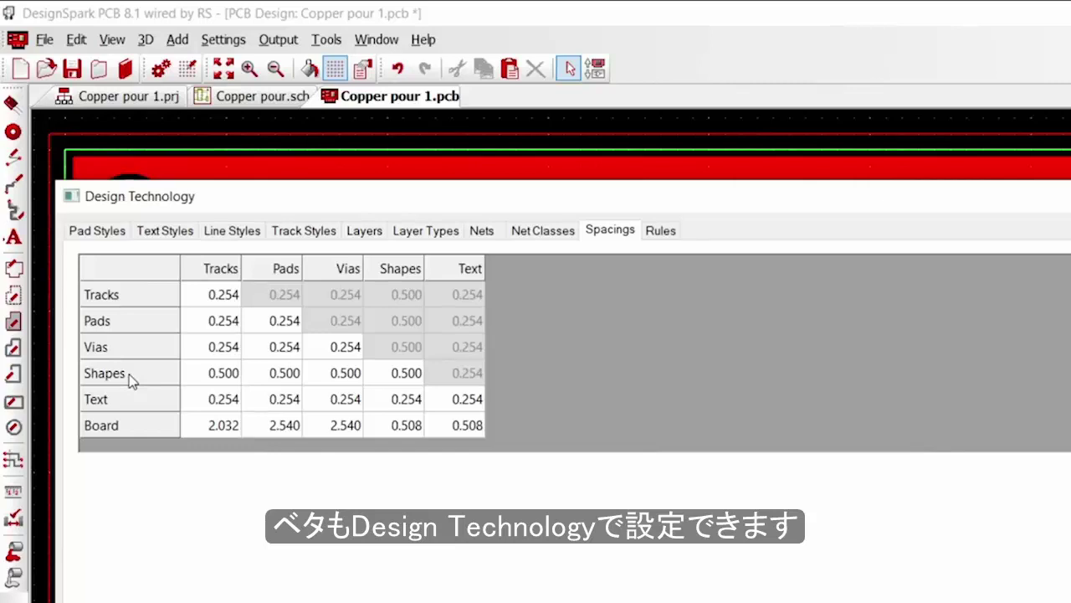
click(130, 377)
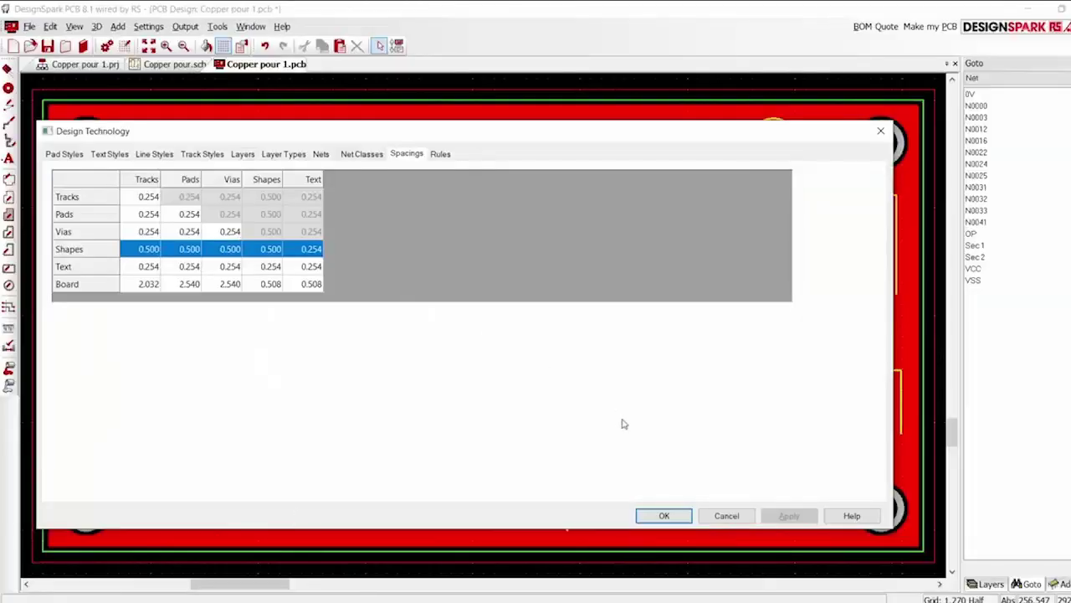
click(726, 515)
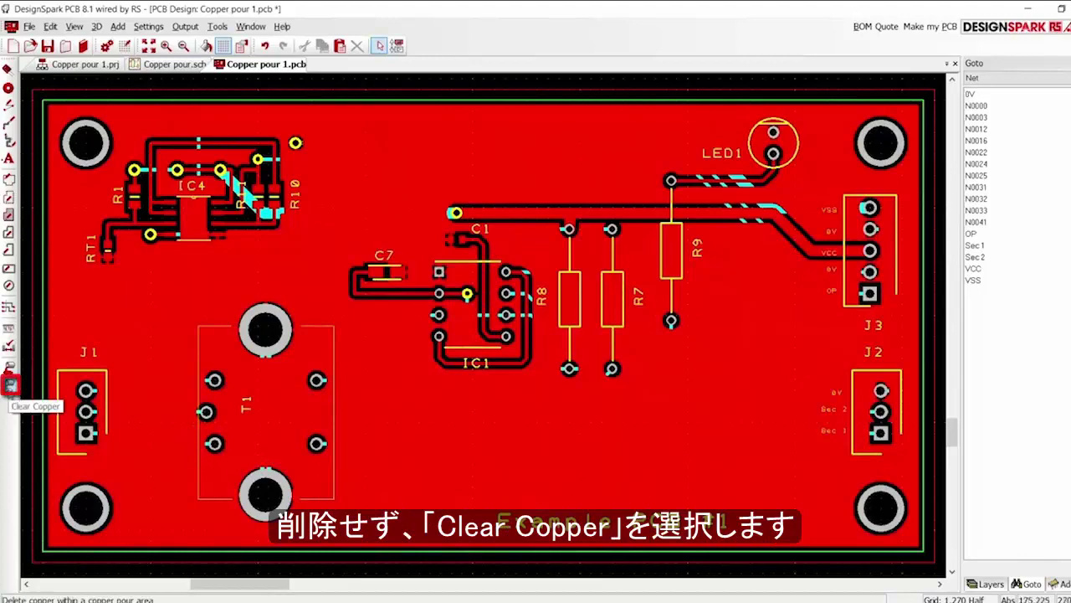
Clear the copper fill and set Shapes spacing to tracks, pads, vias and shapes to 0.254.
click(9, 387)
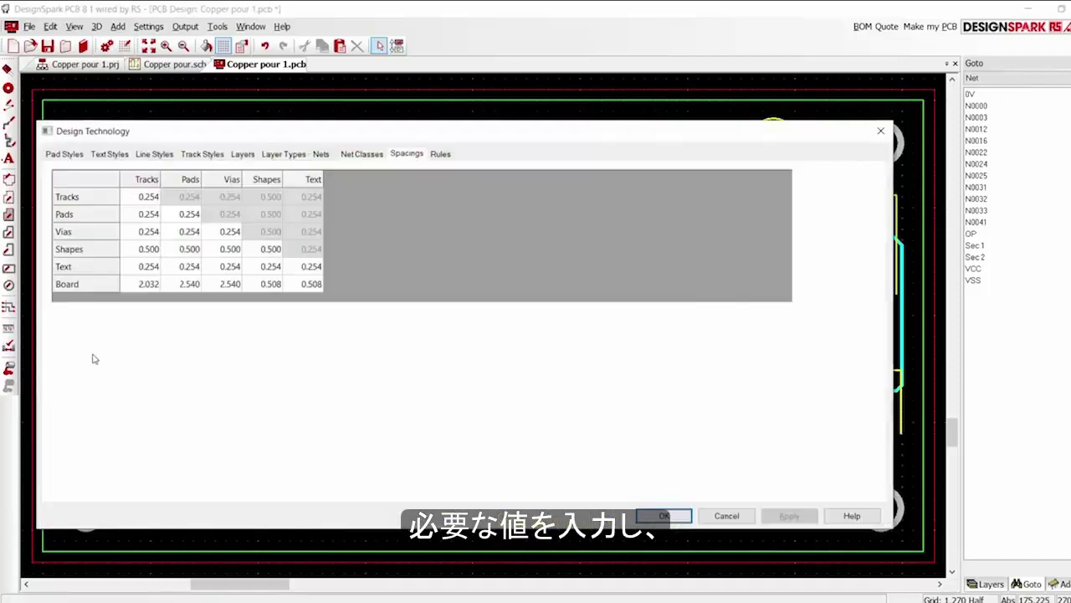
click(148, 248)
text(0.254)
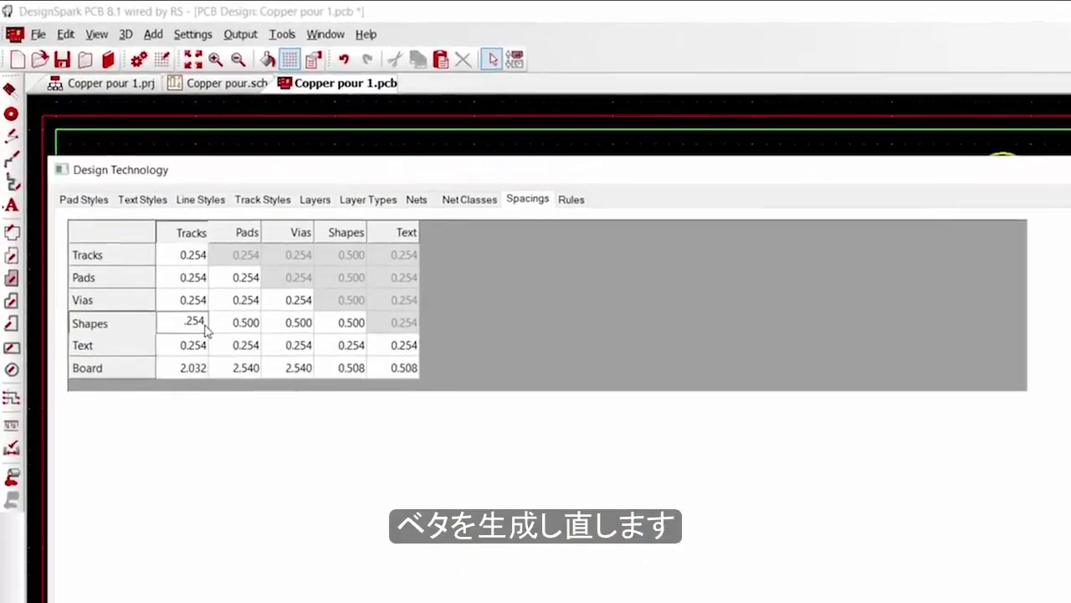
click(191, 254)
key(BackSpace)
text(0.254)
click(303, 326)
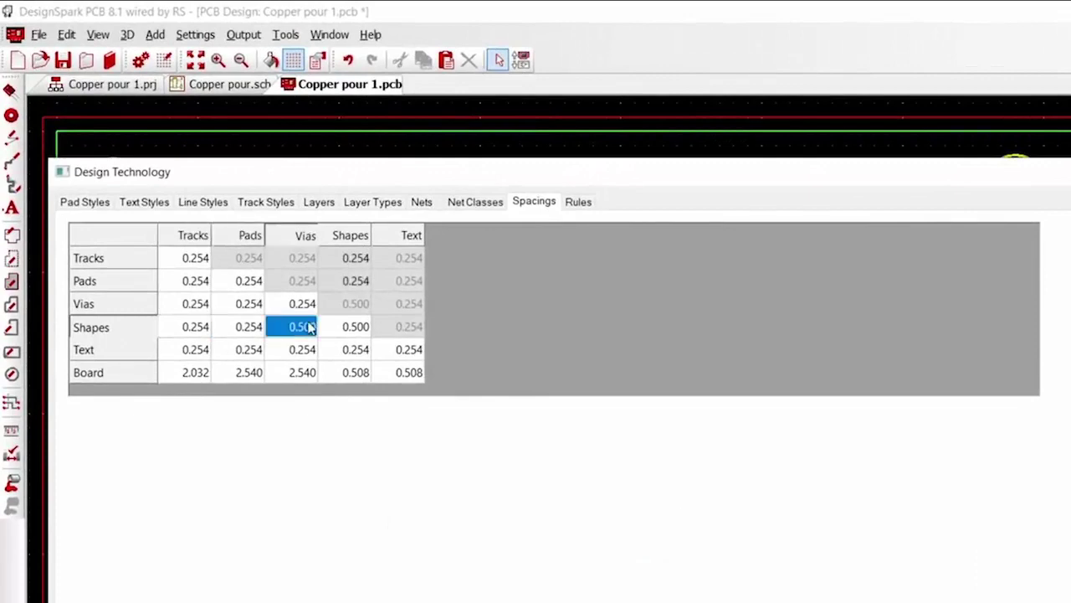
key(BackSpace)
text(0.254)
click(351, 326)
key(BackSpace)
text(0.254)
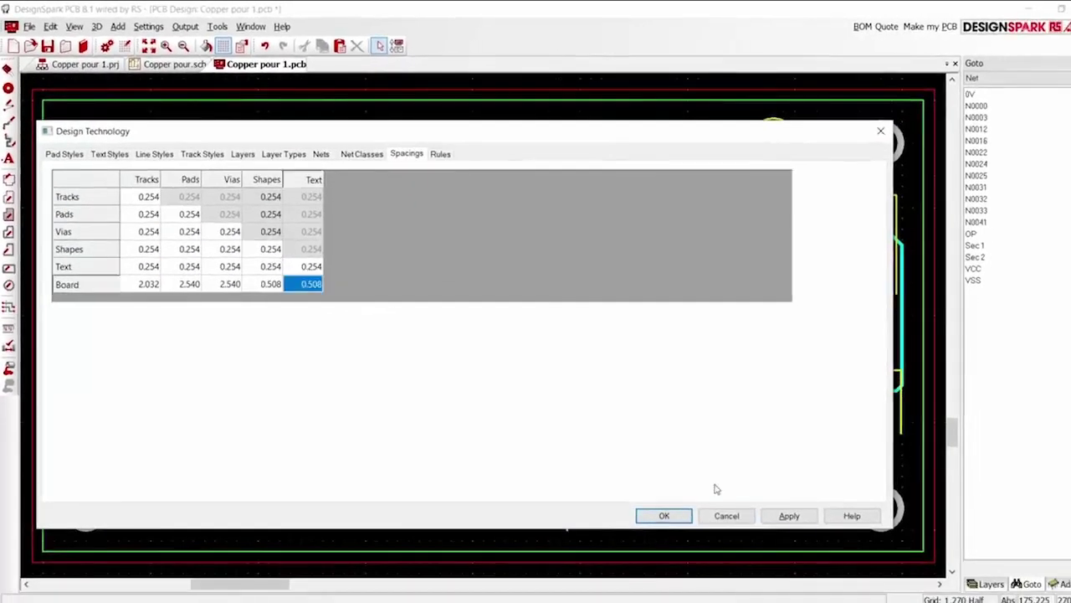
click(664, 515)
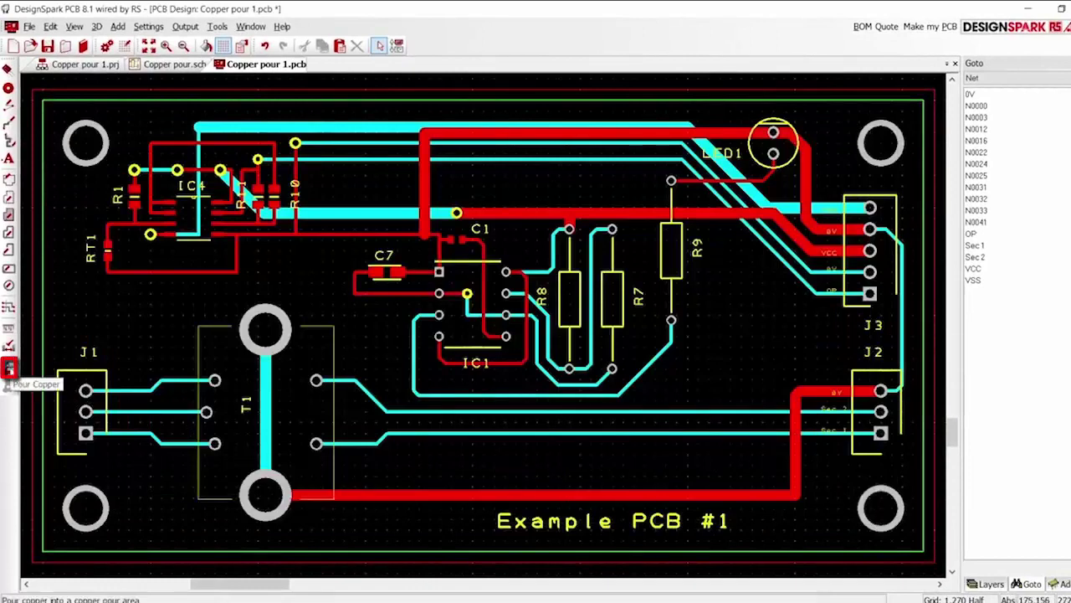
Re-pour the 0V Top Copper fill using the tighter 0.254 clearances.
click(9, 369)
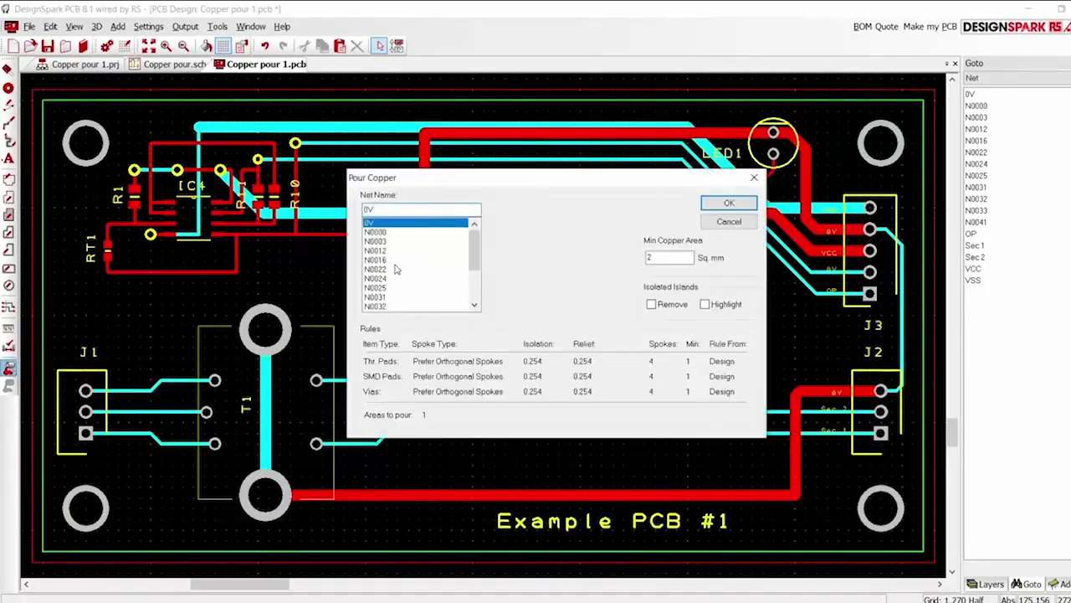
click(729, 205)
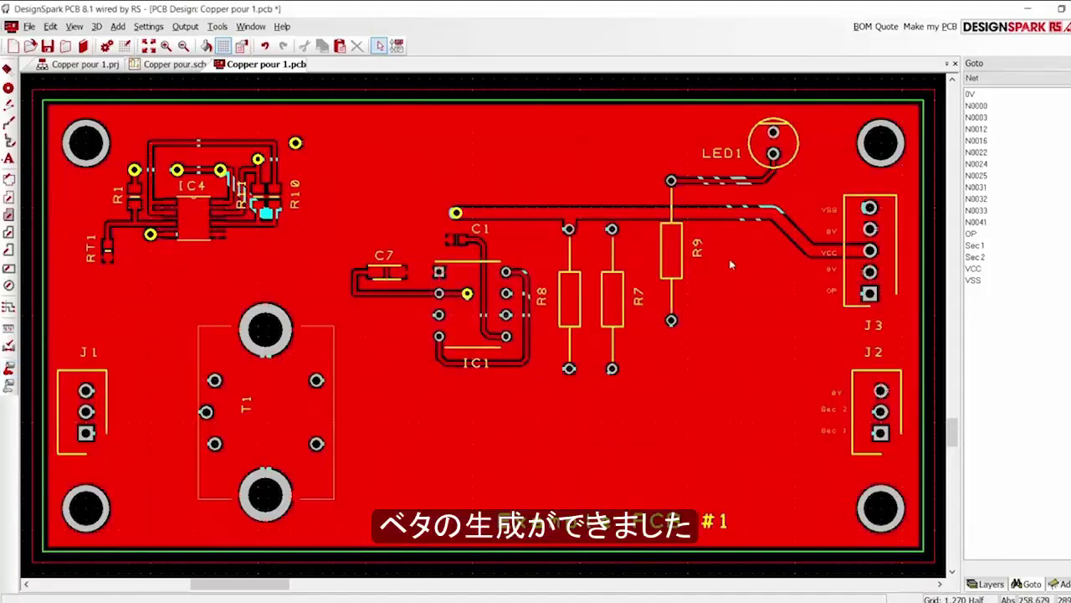
mouse_move(762, 352)
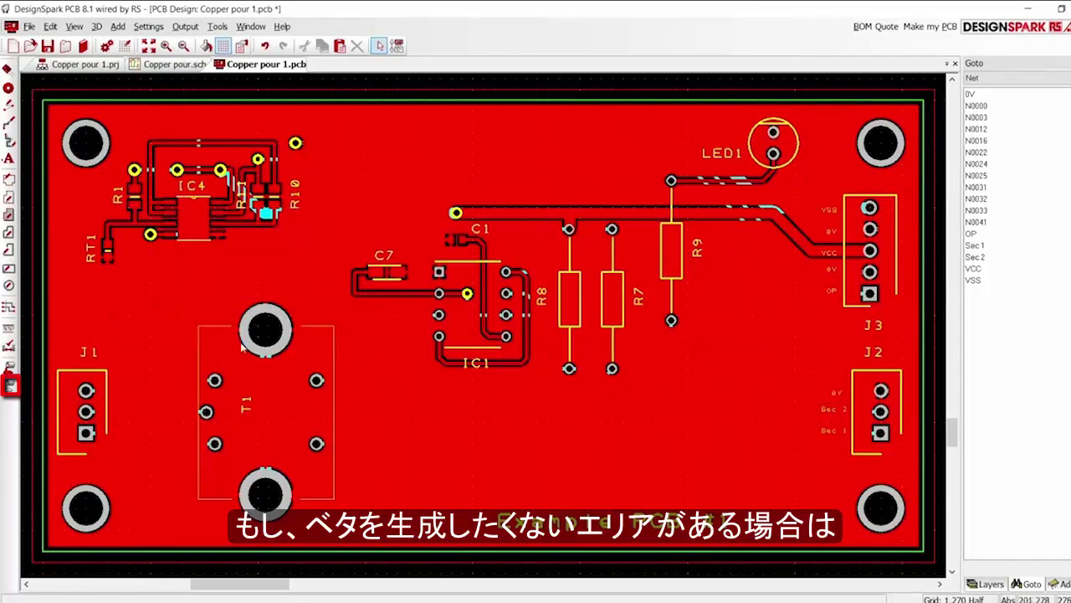
Clear the copper fill and drag a rectangular pour area around transformer T1.
click(8, 385)
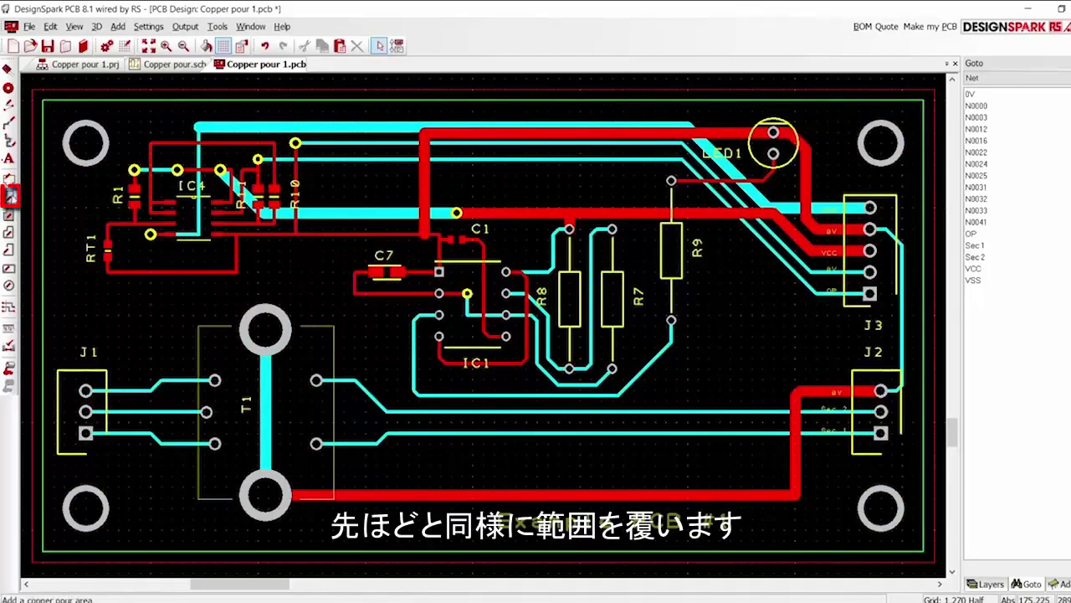
click(12, 196)
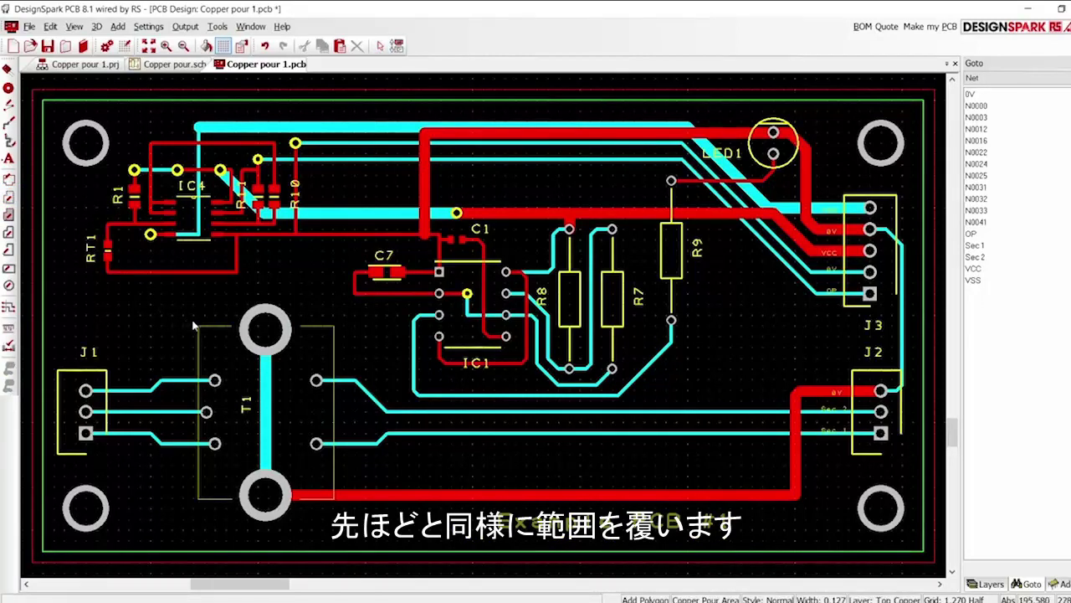
drag(194, 322, 342, 508)
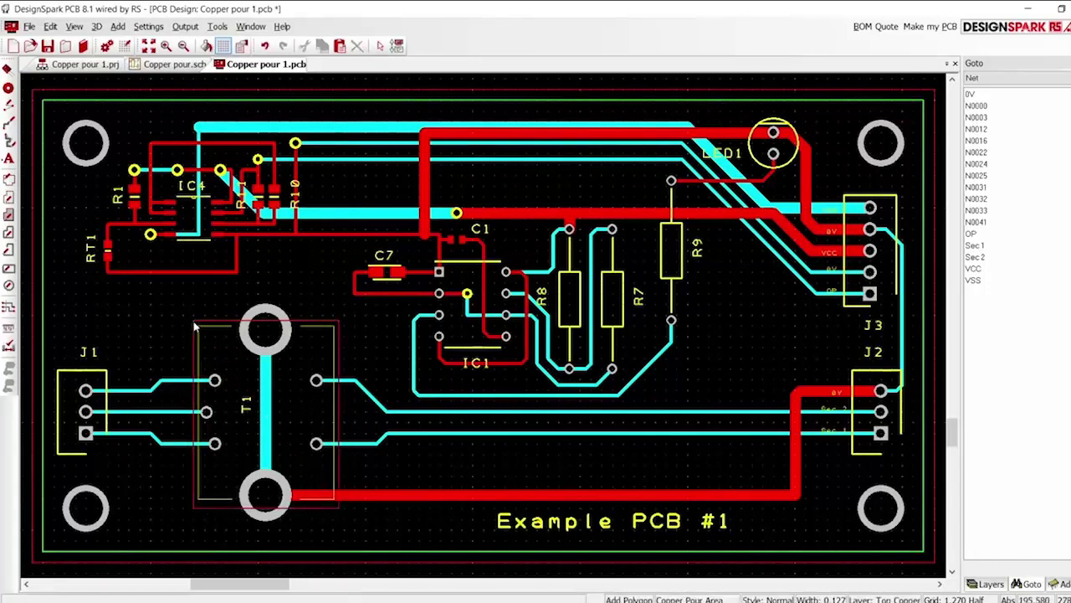
key(Escape)
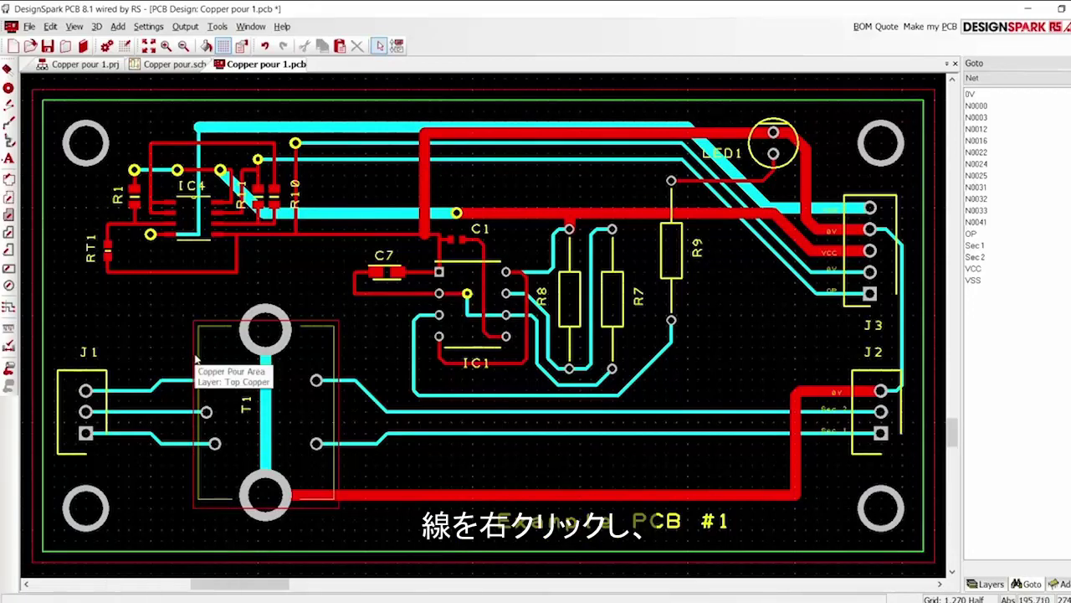
Set the pour area around T1 to Pour Keepout in its Area properties.
click(195, 358)
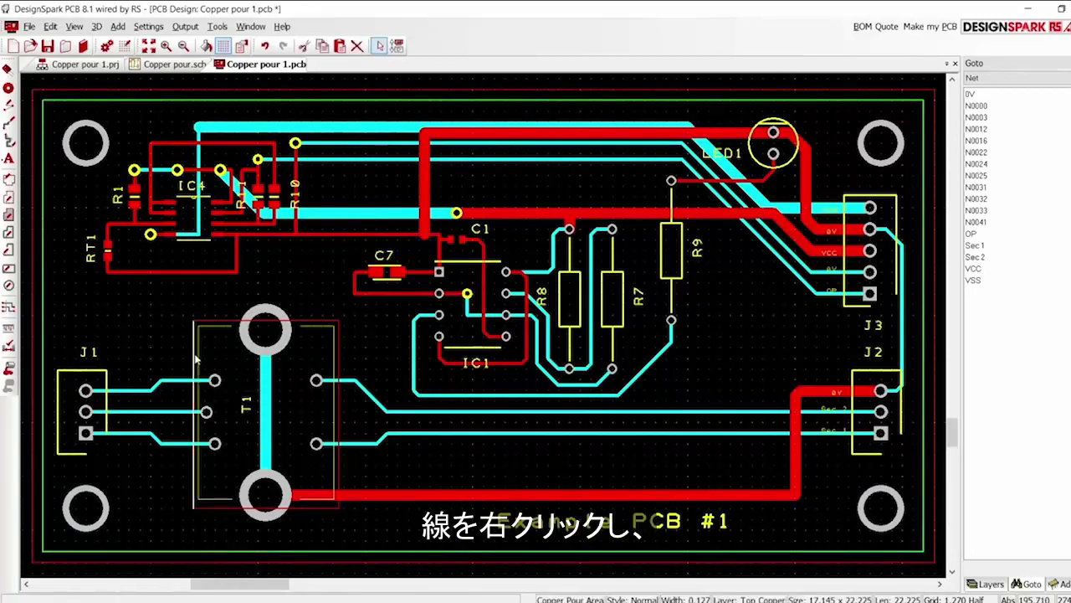
right_click(195, 358)
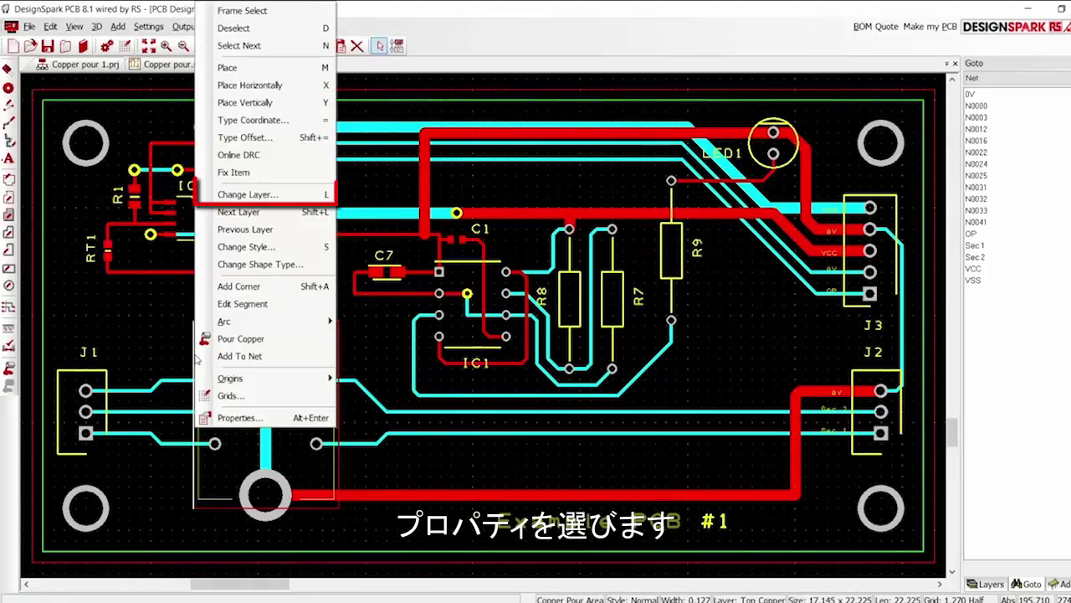
click(240, 419)
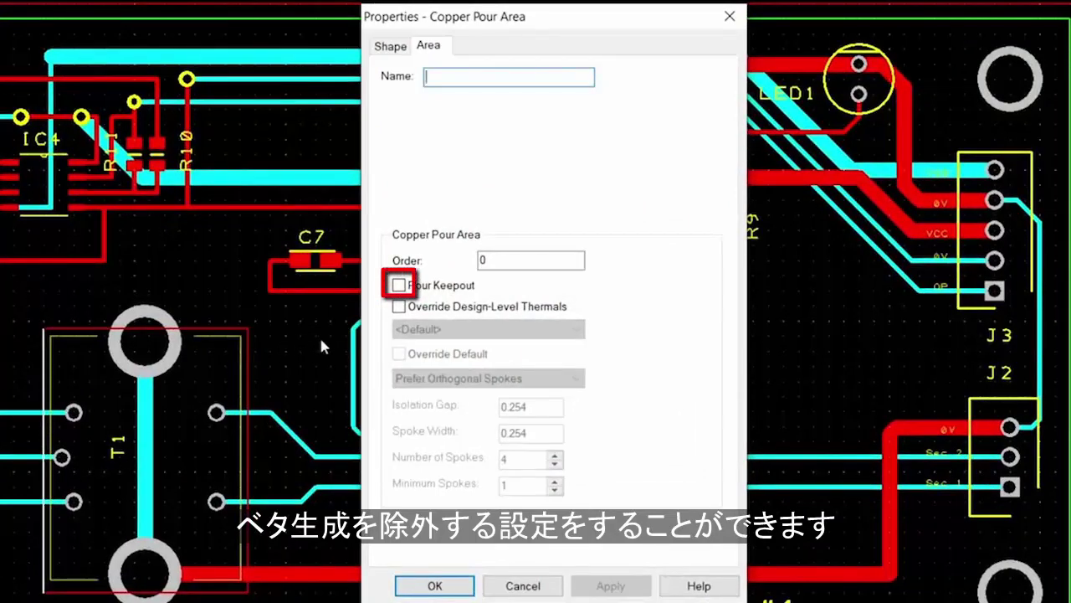
click(399, 286)
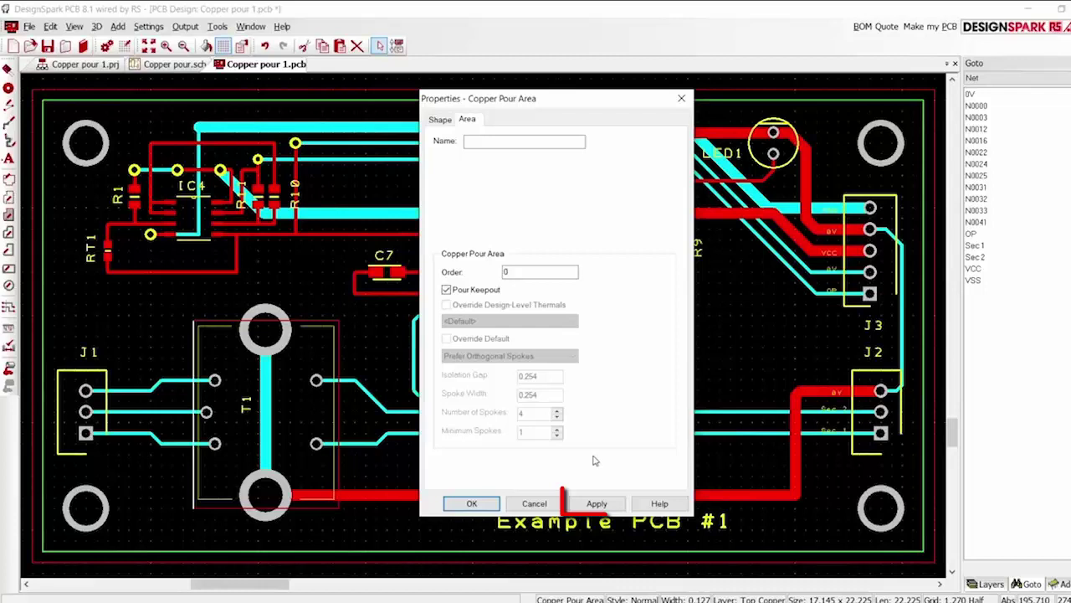
click(602, 495)
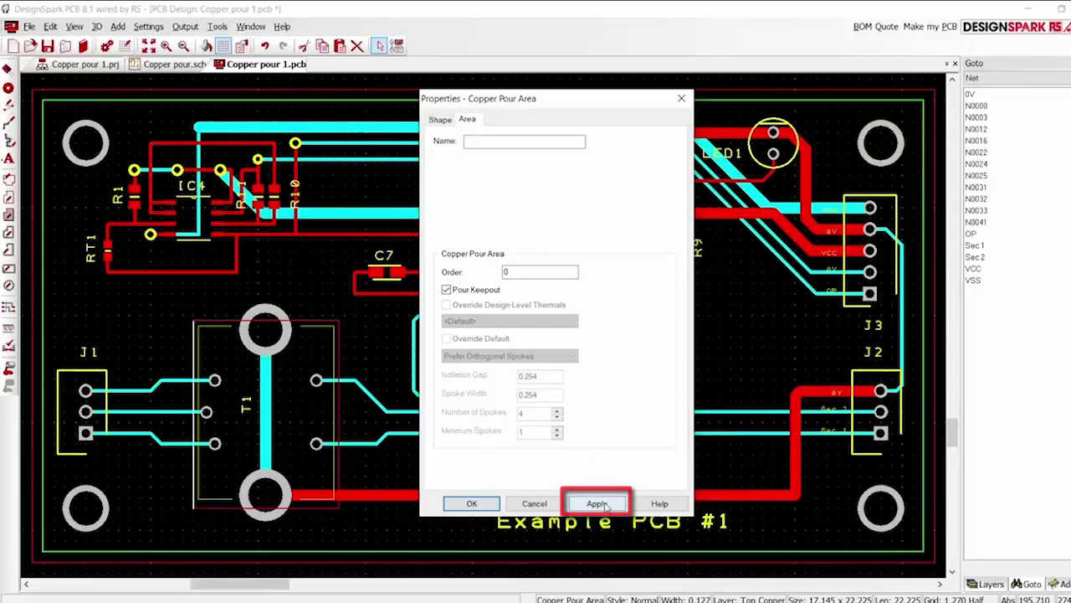
click(472, 503)
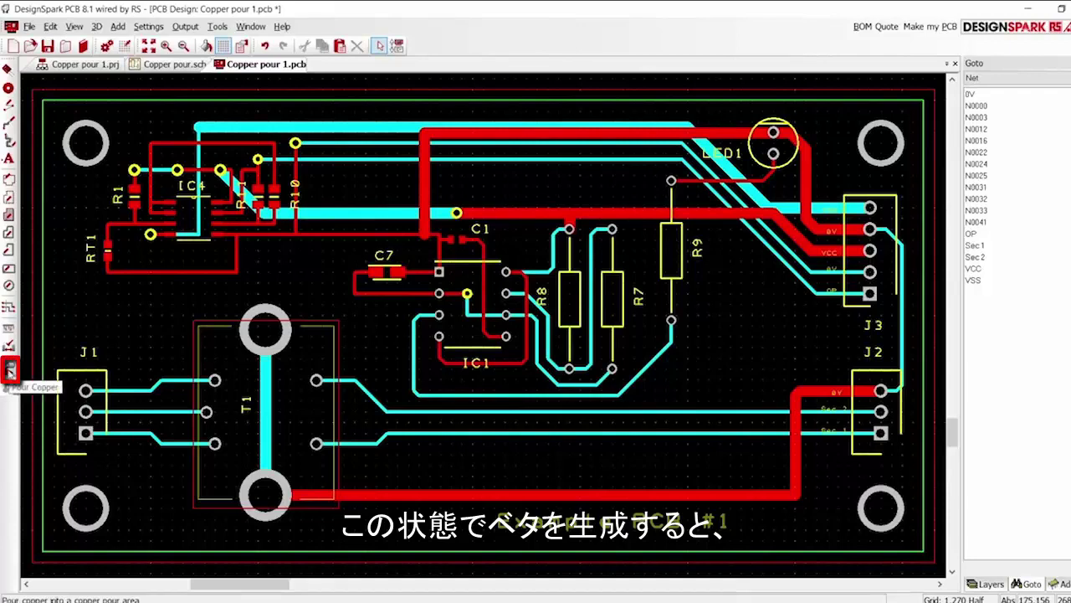
Try pouring copper on net 0V, which leaves the board unfilled.
click(10, 369)
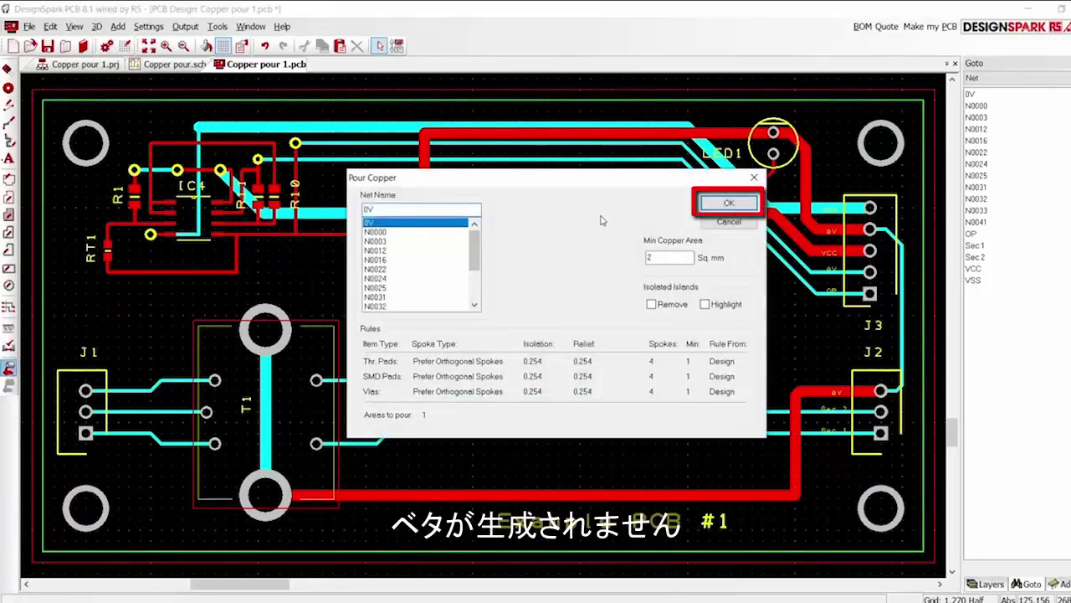
click(727, 203)
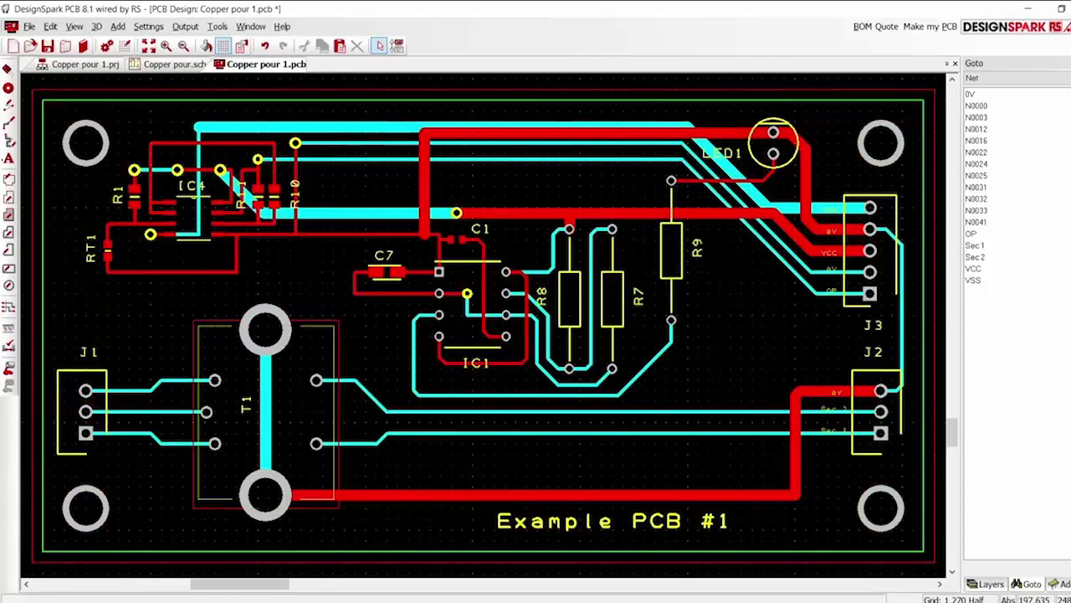
Move the board pour area and T1 keepout to Bottom Copper, then pour 0V copper.
right_click(35, 320)
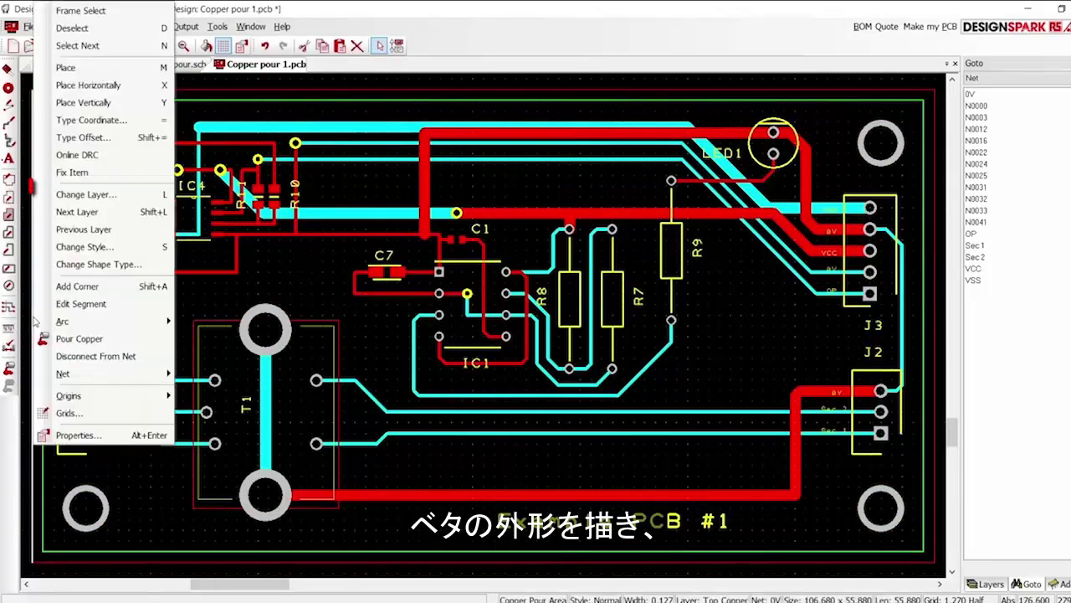
click(92, 196)
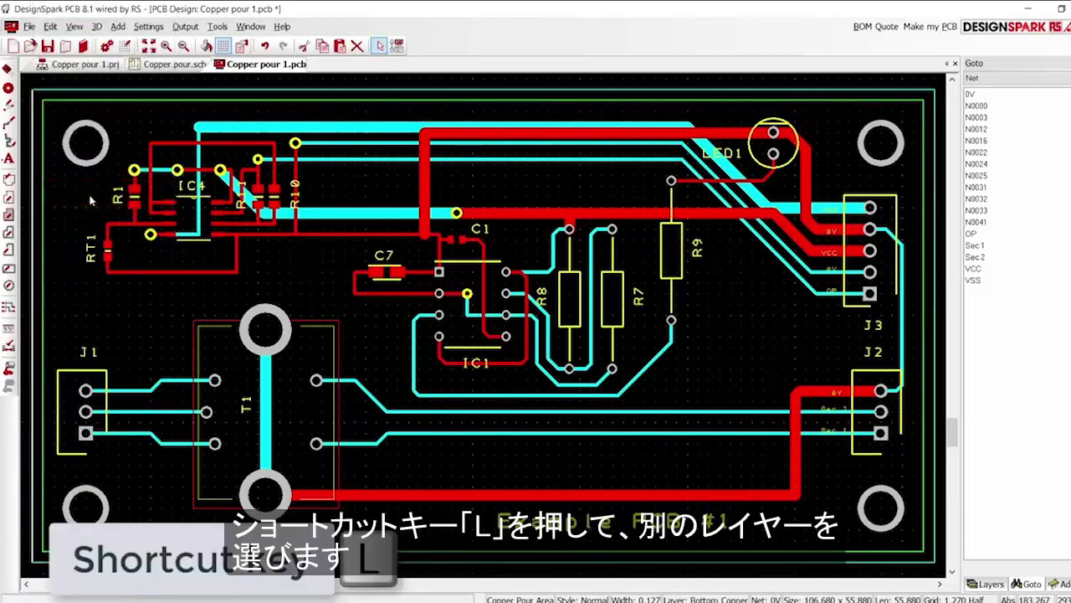
right_click(194, 325)
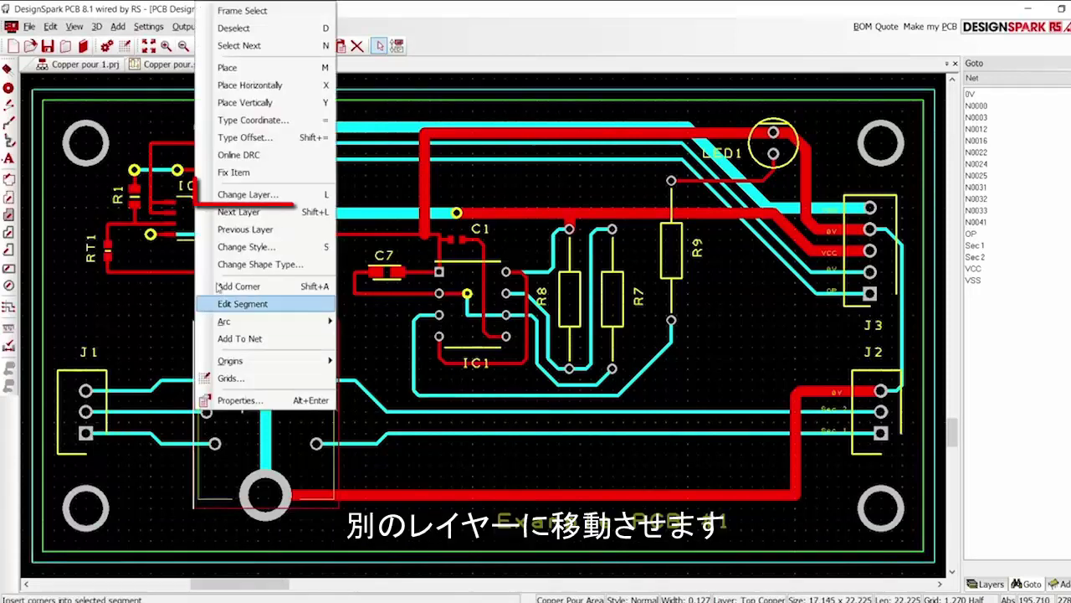
click(250, 195)
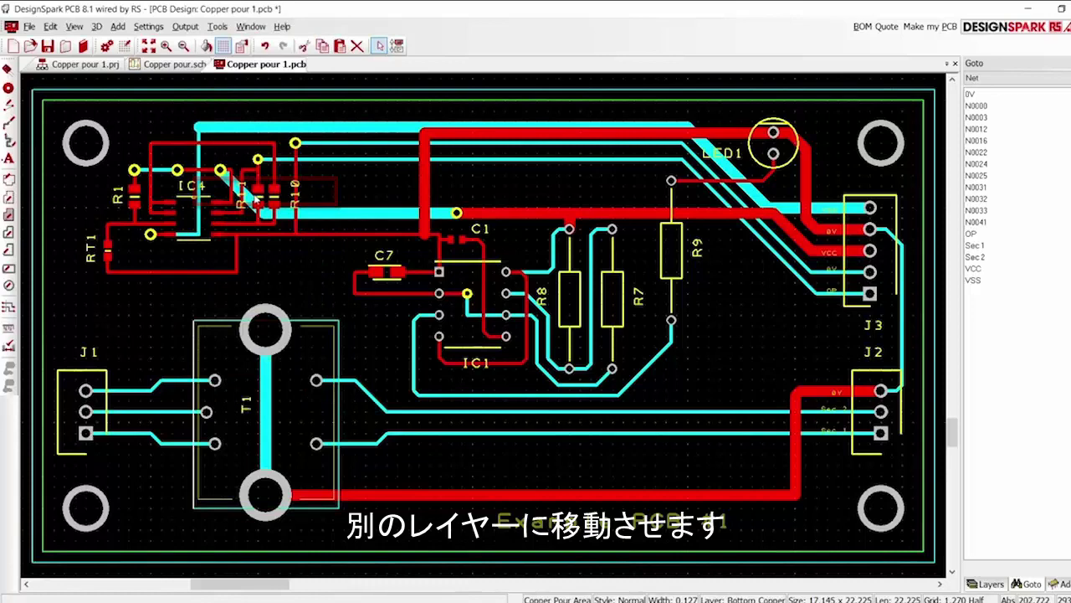
click(146, 296)
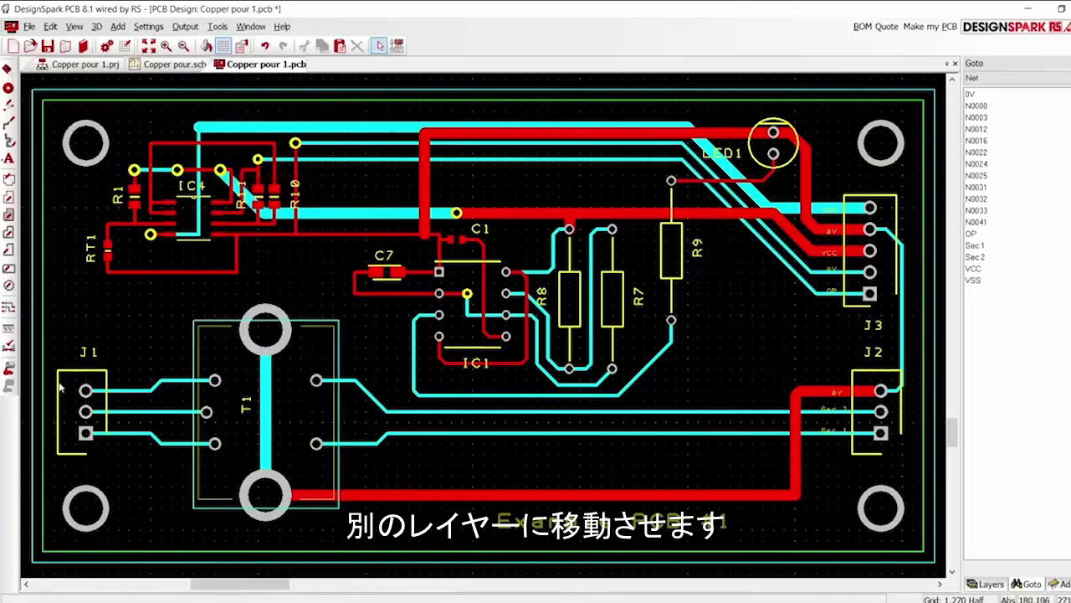
click(10, 367)
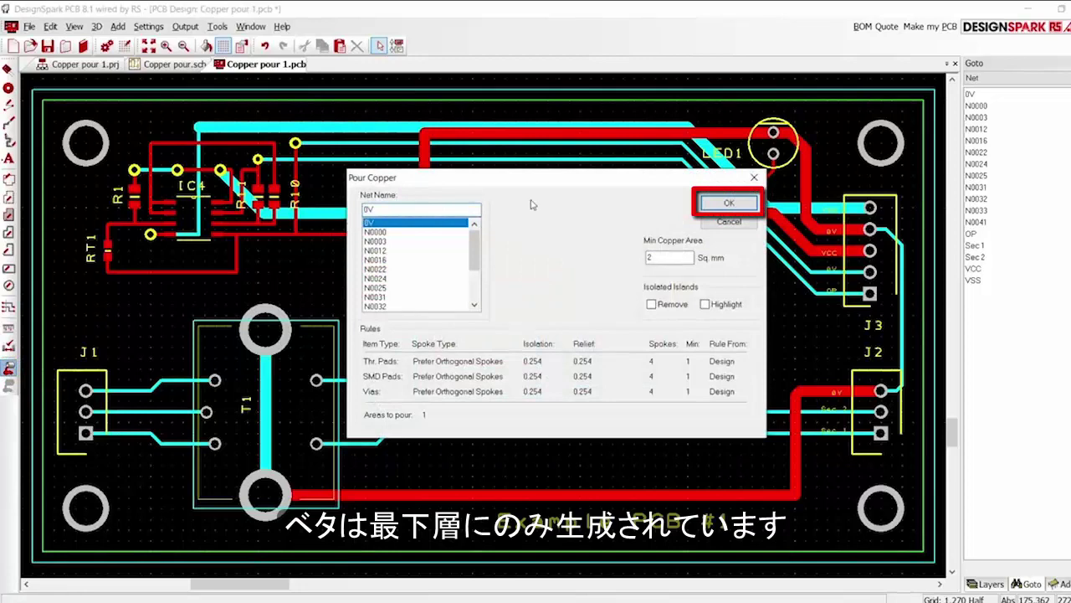
click(725, 203)
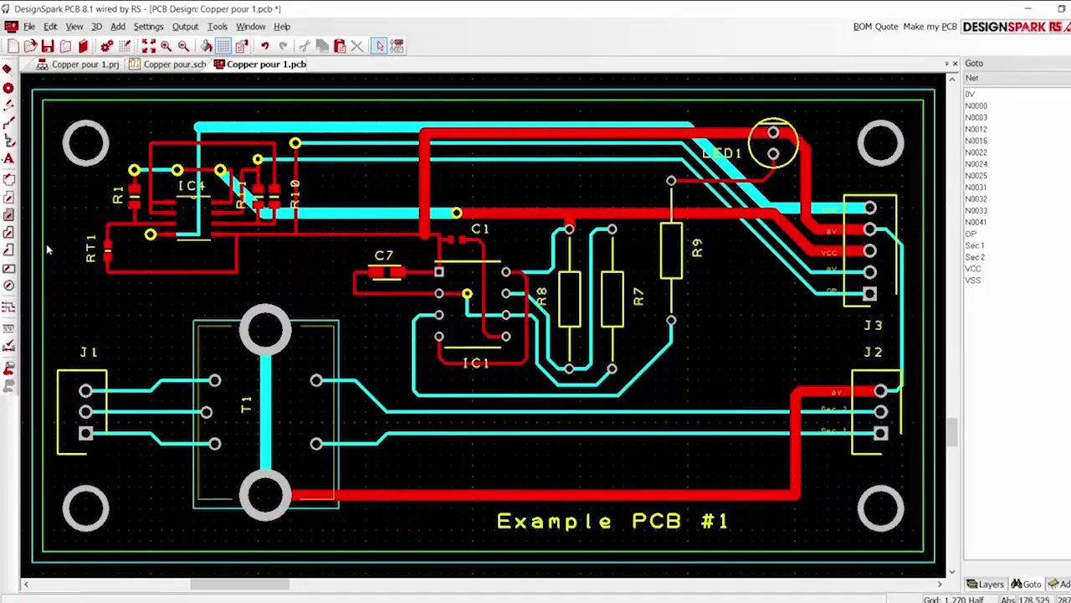
Outline a rectangular copper pour area around connectors J2 and J3.
click(9, 198)
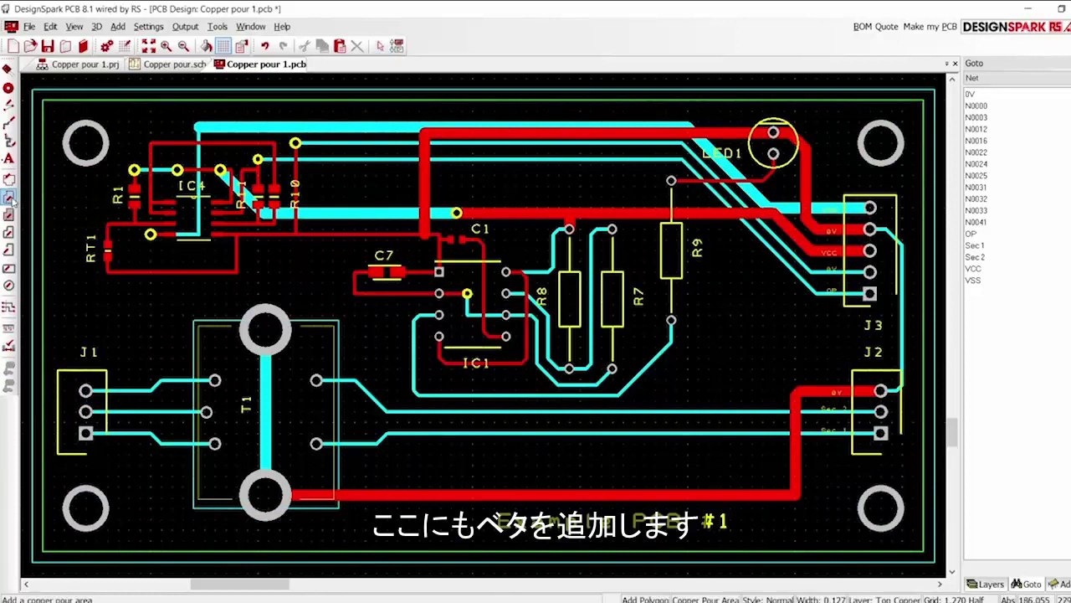
click(937, 471)
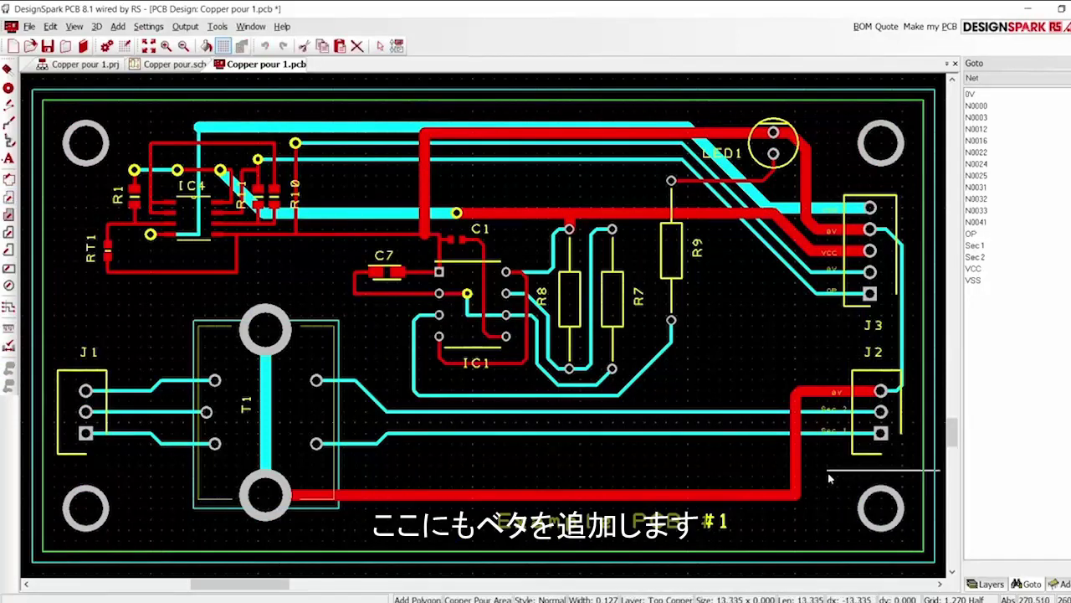
click(822, 471)
click(822, 176)
click(941, 175)
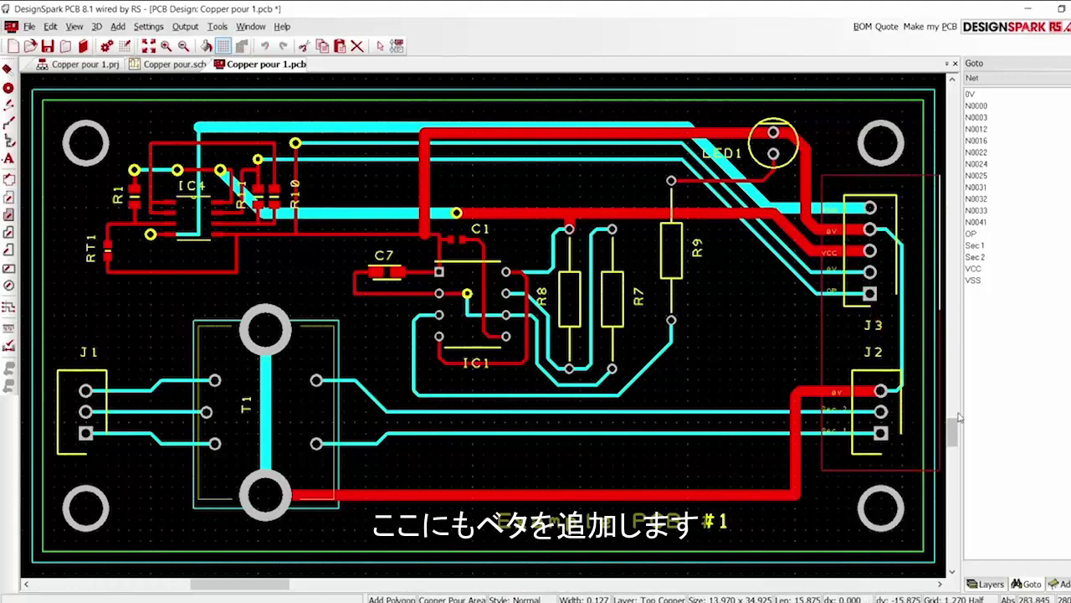
click(940, 472)
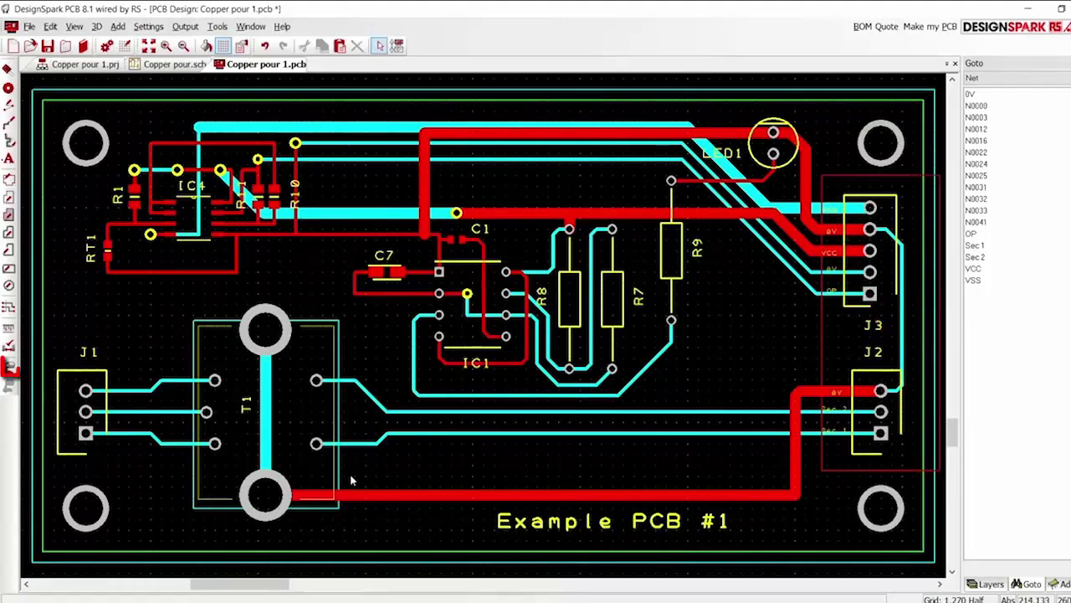
Start a copper pour and select net 0V.
click(10, 367)
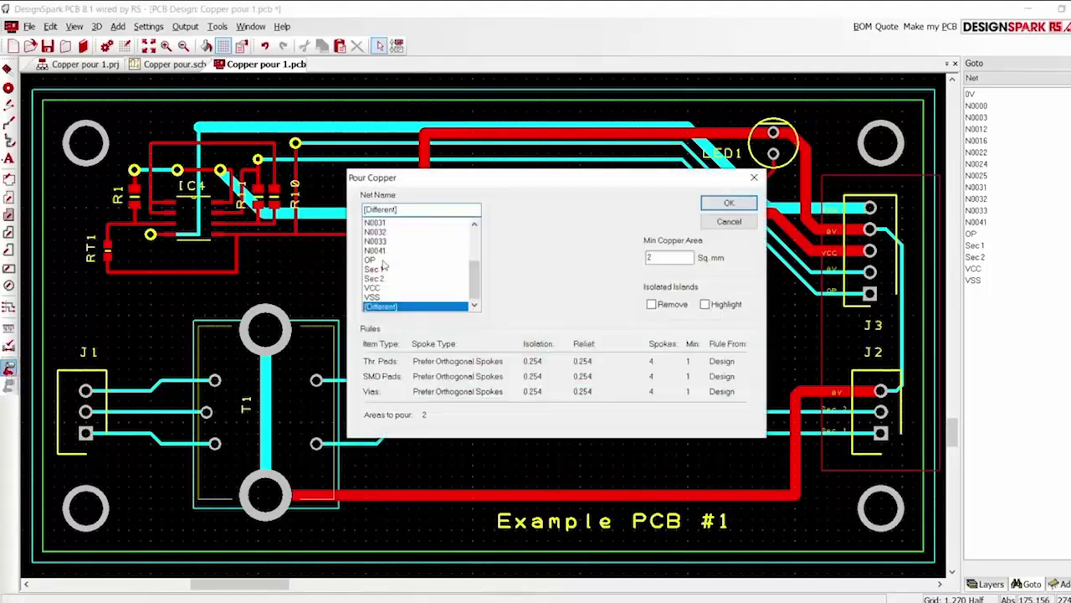
scroll(384, 264, up, 7)
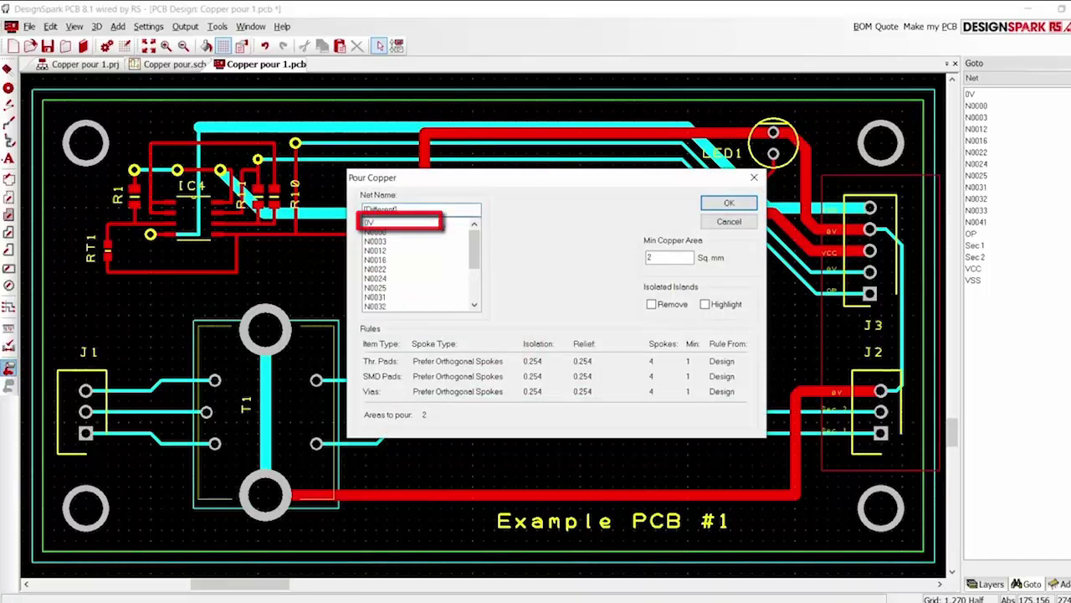
click(402, 222)
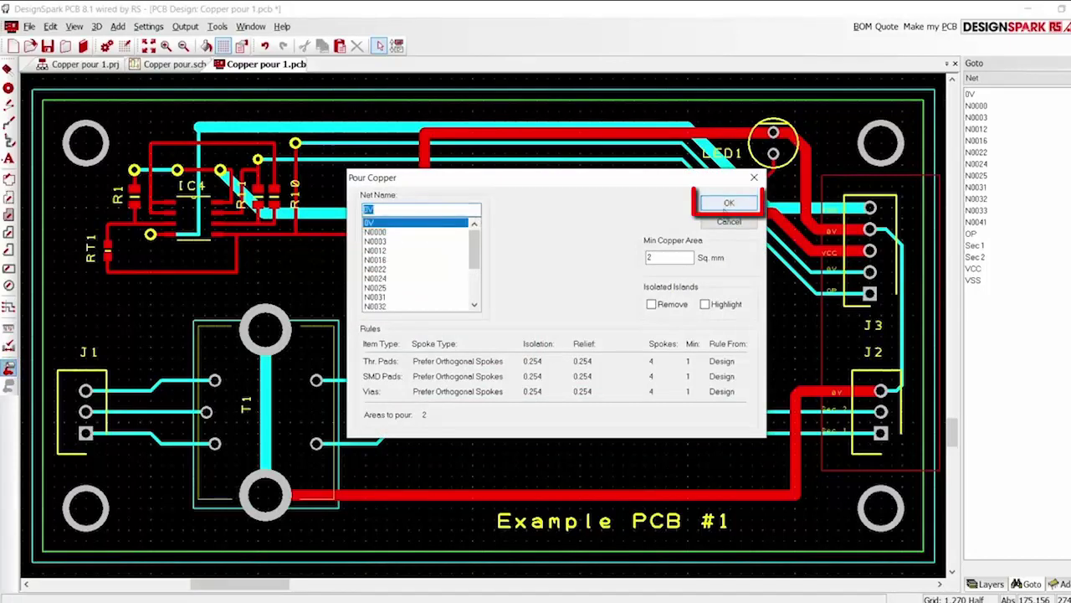
Confirm the 0V pour, filling the bottom flood around T1 and the top J2/J3 block.
click(728, 206)
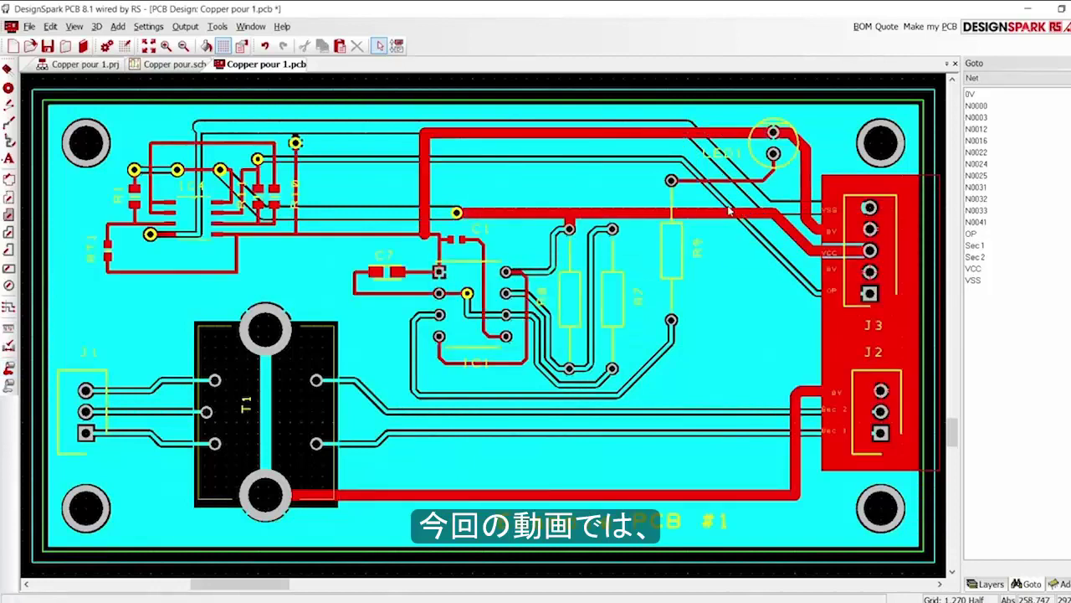